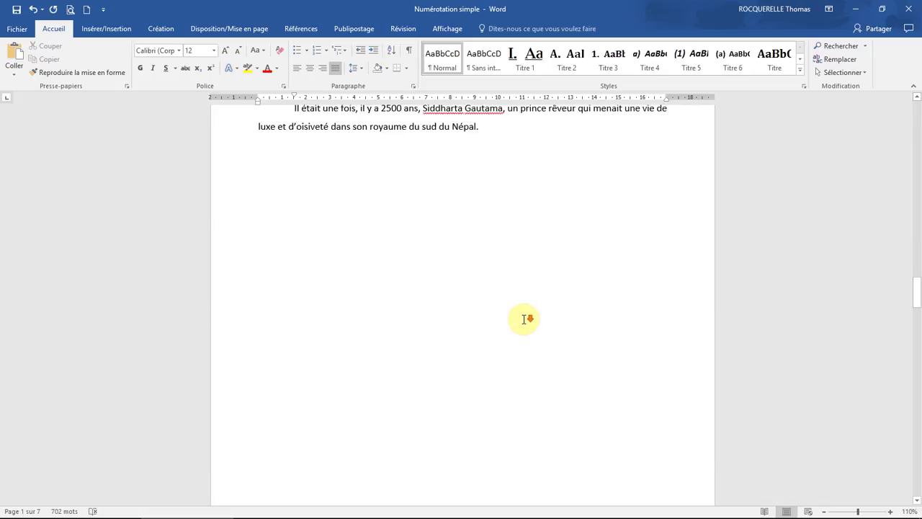
Look through the document's pages and the bottom of page 1, where no page number is set.
left_click_drag(917, 384, 906, 121)
scroll(527, 268, "down", 3)
scroll(527, 268, "down", 6)
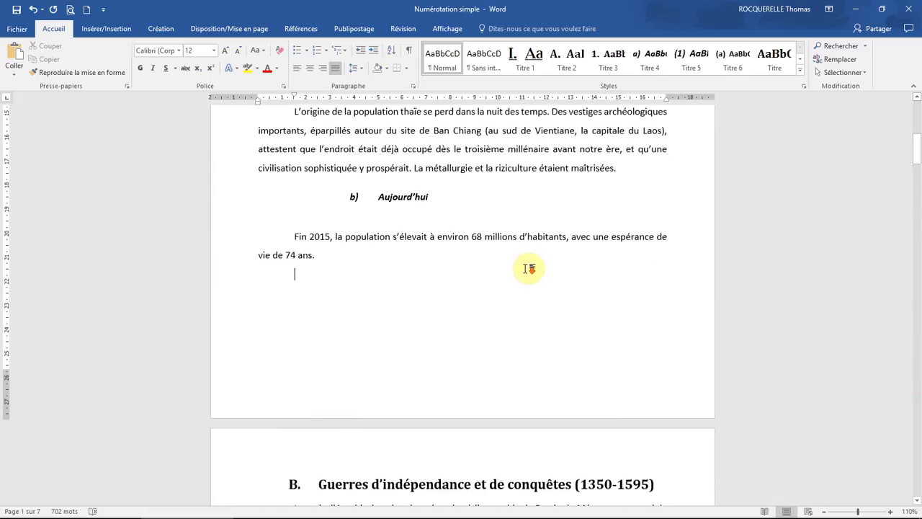
left_click(562, 294)
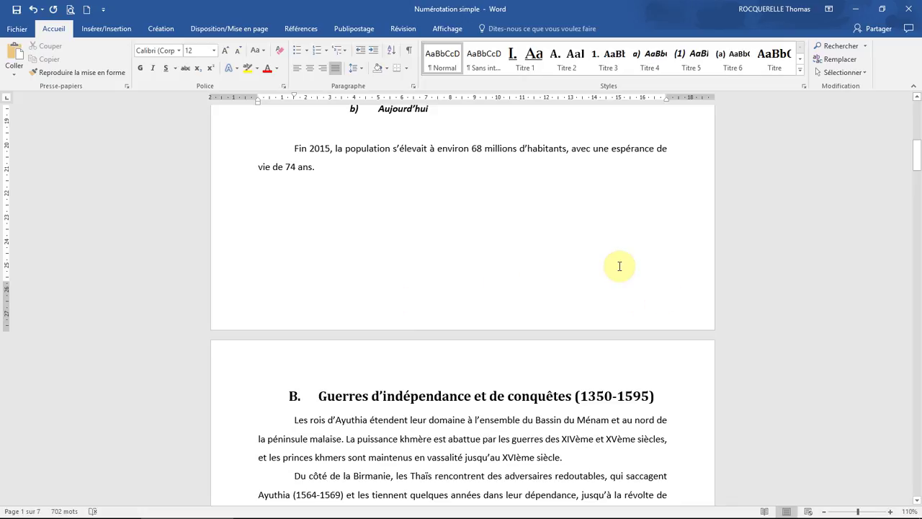
scroll(620, 267, "up", 7)
scroll(616, 266, "down", 7)
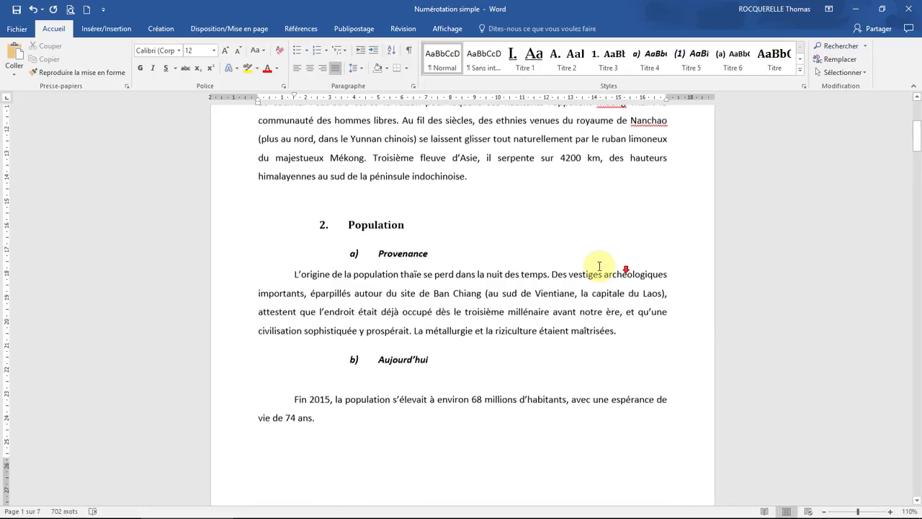
scroll(513, 255, "up", 3)
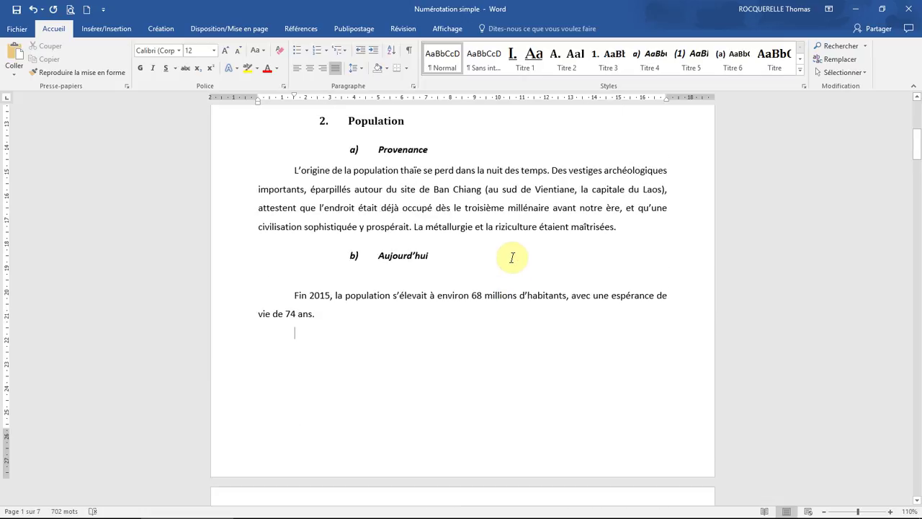
scroll(512, 257, "up", 5)
scroll(510, 256, "down", 8)
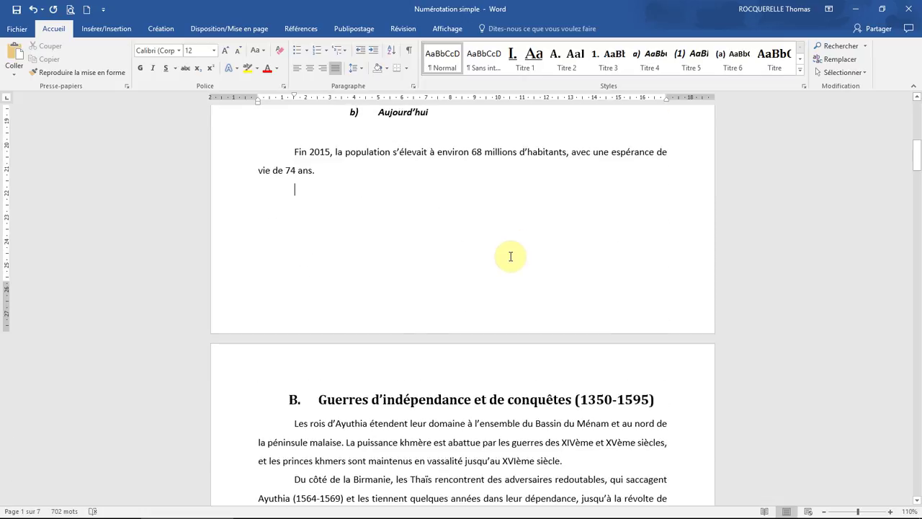
Insert a right-aligned page number at the bottom of the pages using the Numéro normal 3 style.
left_click(113, 30)
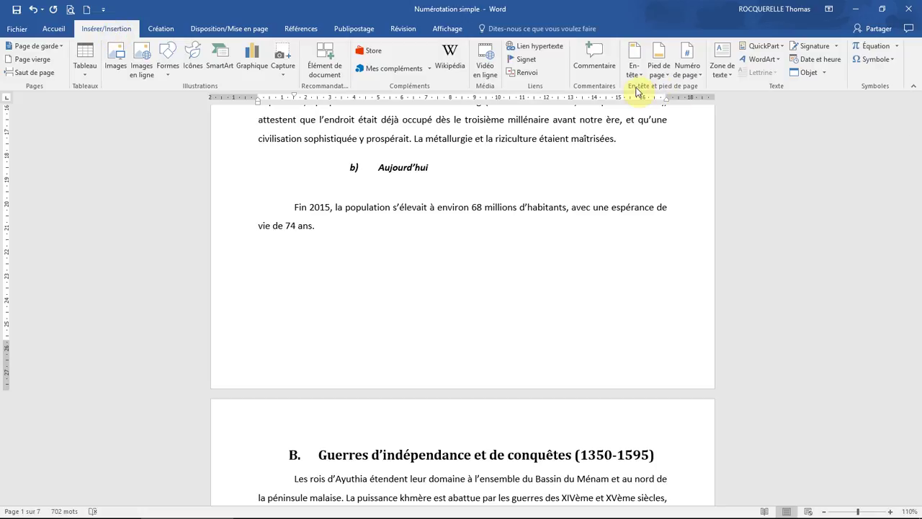
left_click(690, 73)
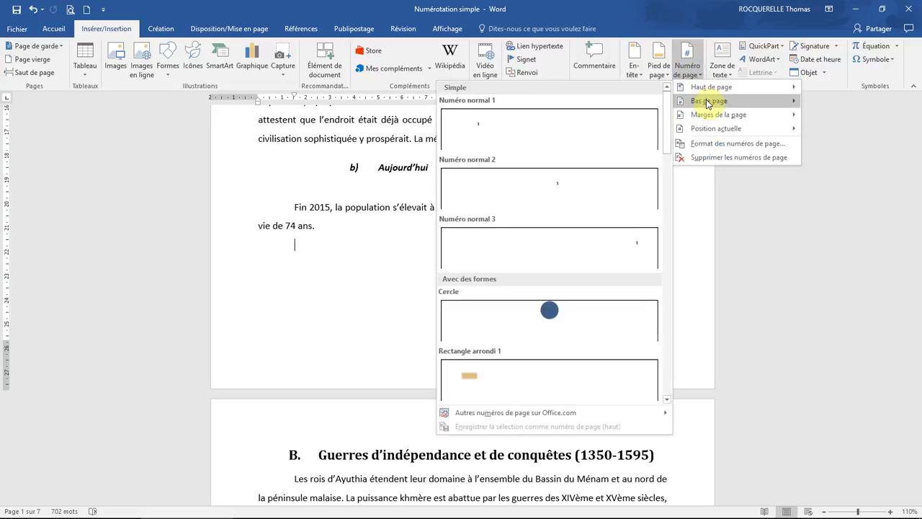
mouse_move(708, 102)
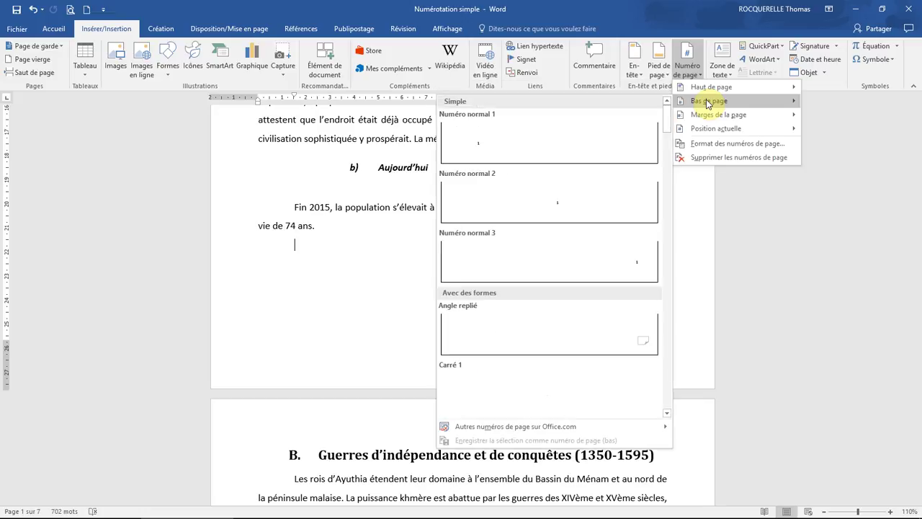
left_click(545, 268)
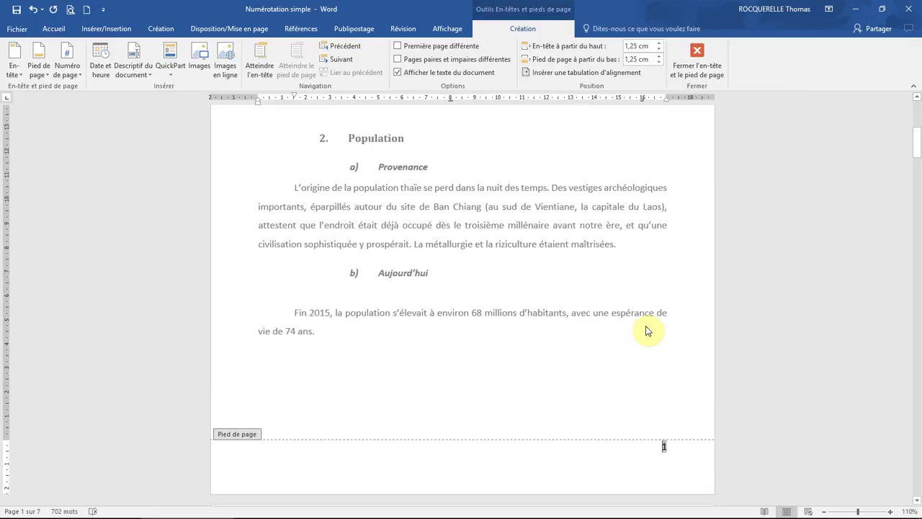
Check the page numbers in the footers of the following pages and leave footer editing on page 1.
scroll(646, 326, "down", 10)
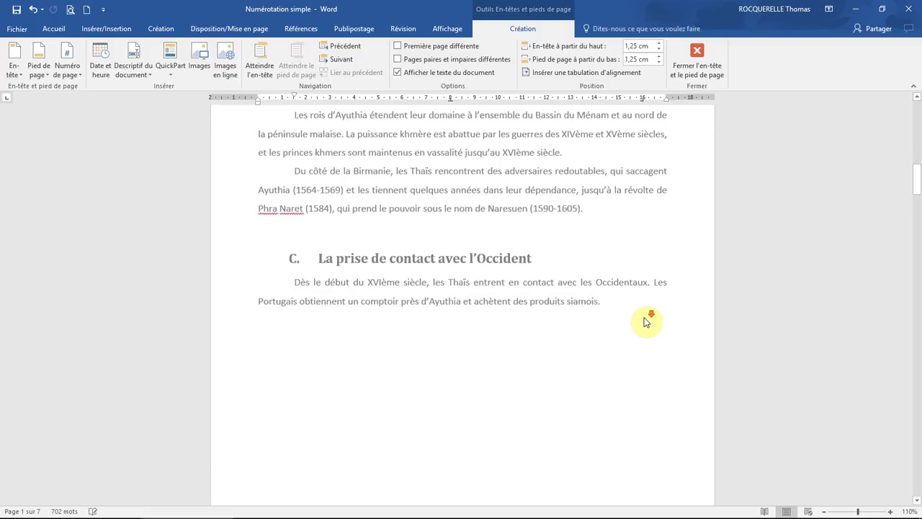
scroll(646, 322, "down", 20)
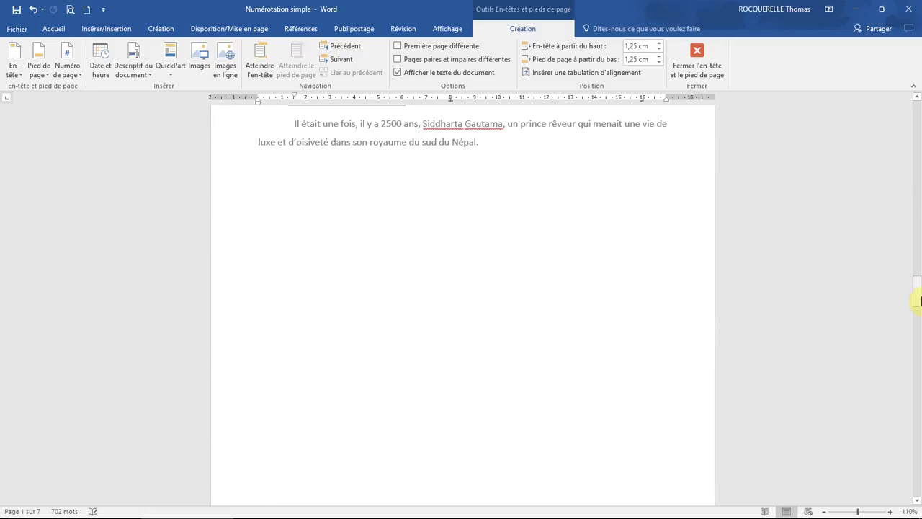
left_click_drag(917, 301, 905, 123)
scroll(546, 278, "down", 5)
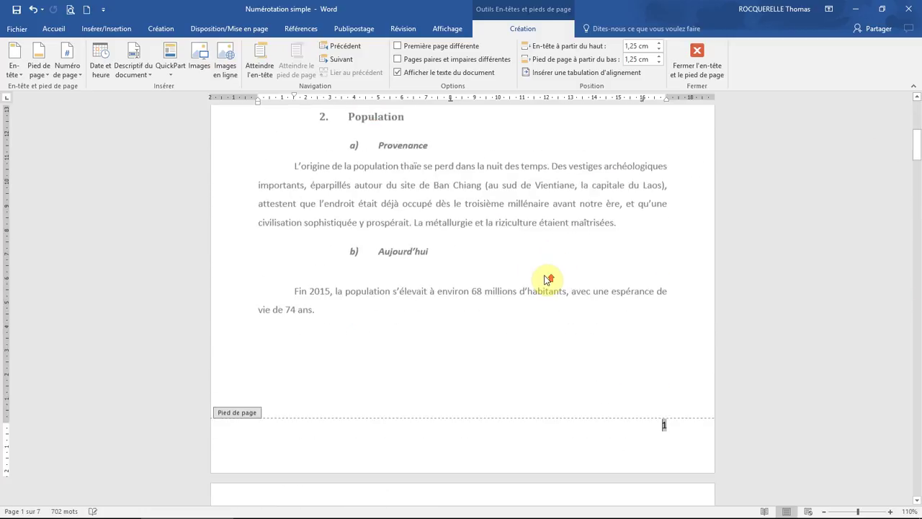
scroll(547, 276, "down", 3)
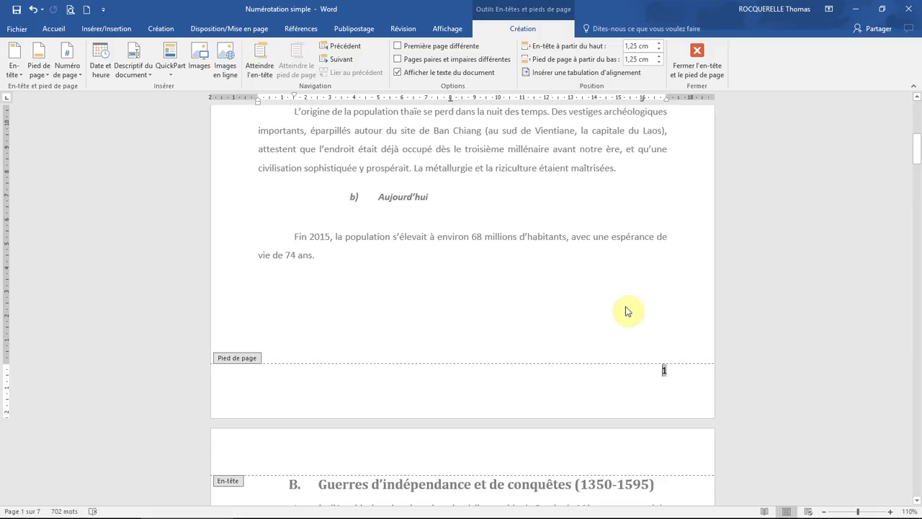
scroll(644, 370, "down", 10)
scroll(634, 373, "down", 5)
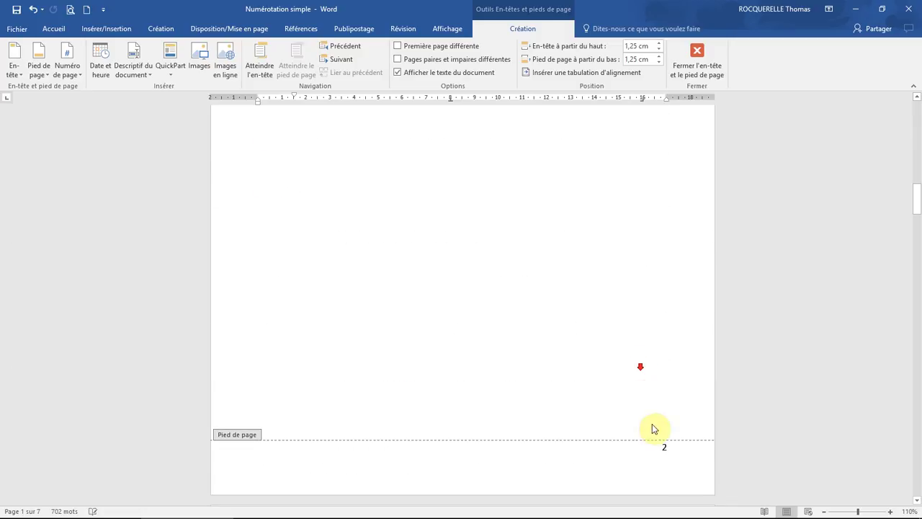
scroll(634, 403, "up", 10)
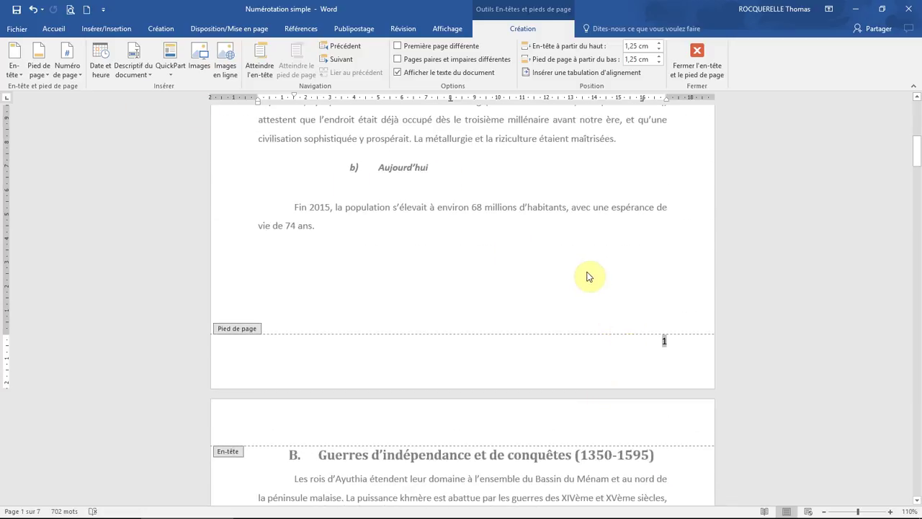
double_click(576, 237)
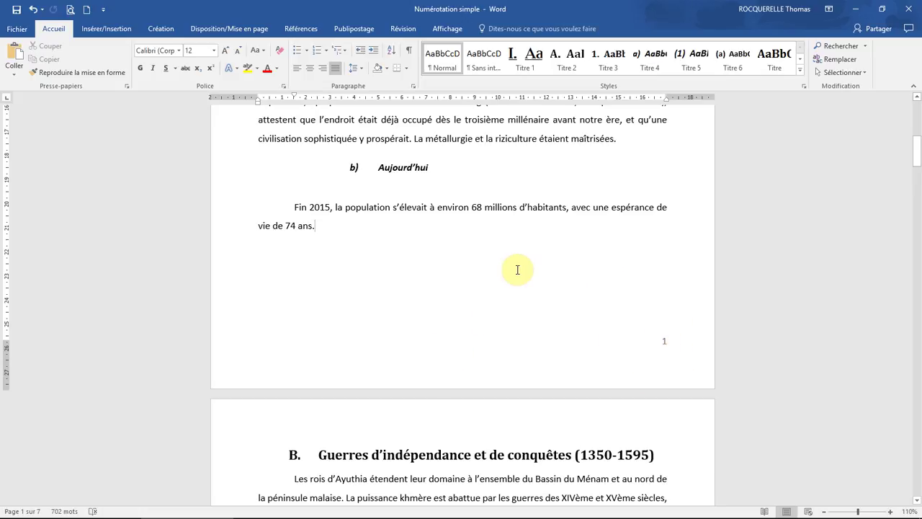
Reopen the footer of page 1 and replace its content with the built-in three-column footer layout.
double_click(484, 349)
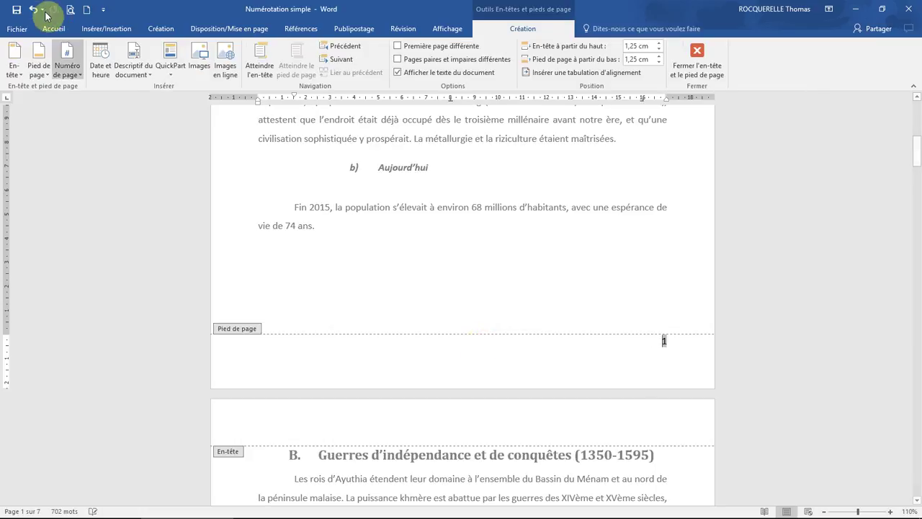
left_click(40, 70)
left_click(75, 178)
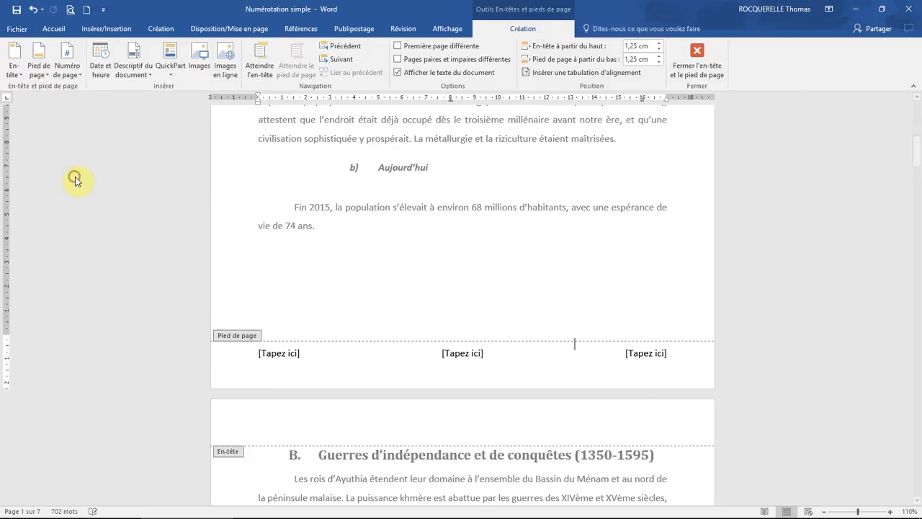
Fill the footer's left placeholder with "Travail 5" and its centre placeholder with "Année 2300".
left_click(278, 353)
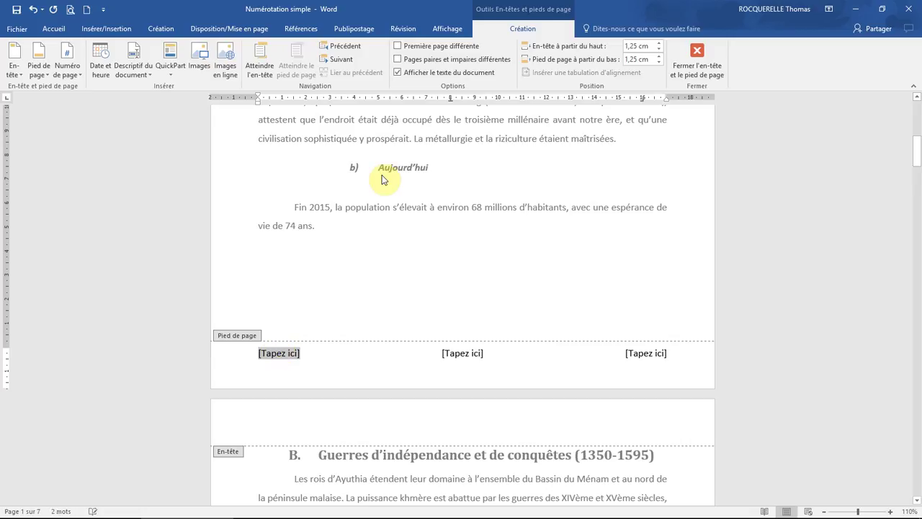
type("Travail")
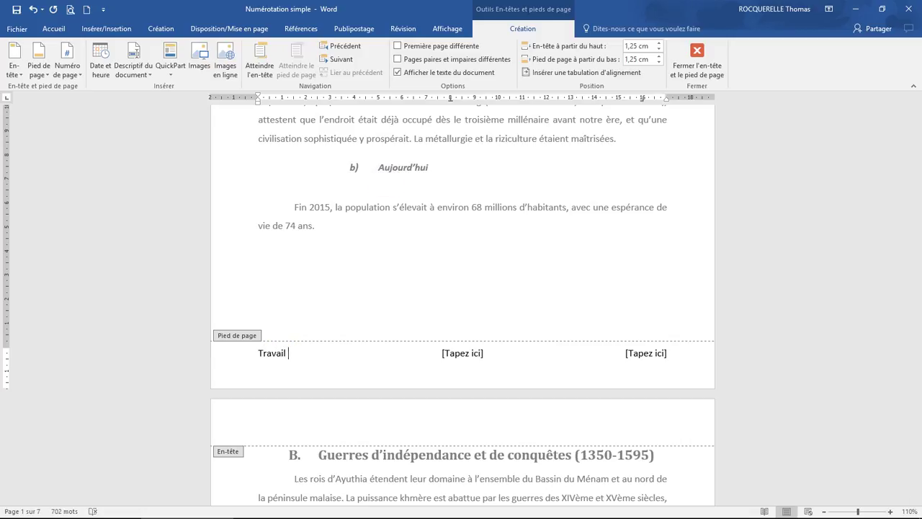
type(" 5")
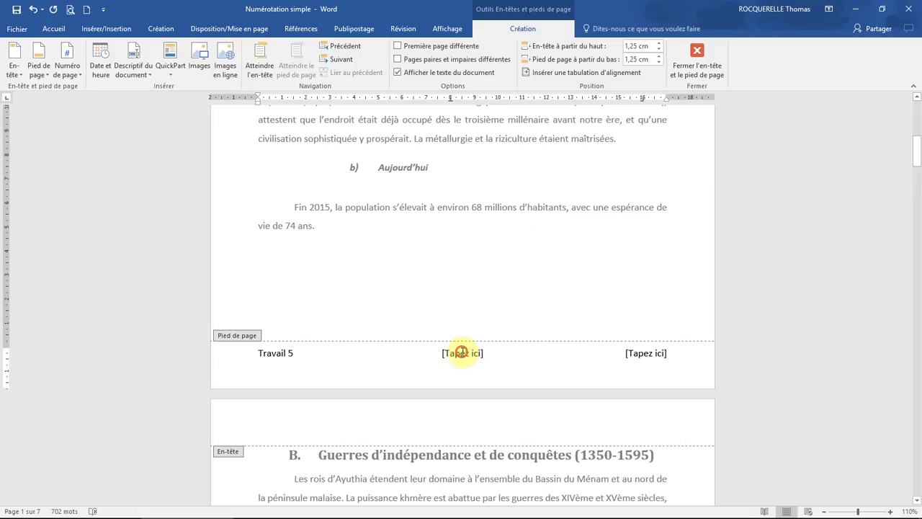
left_click(462, 353)
type("Année 2300")
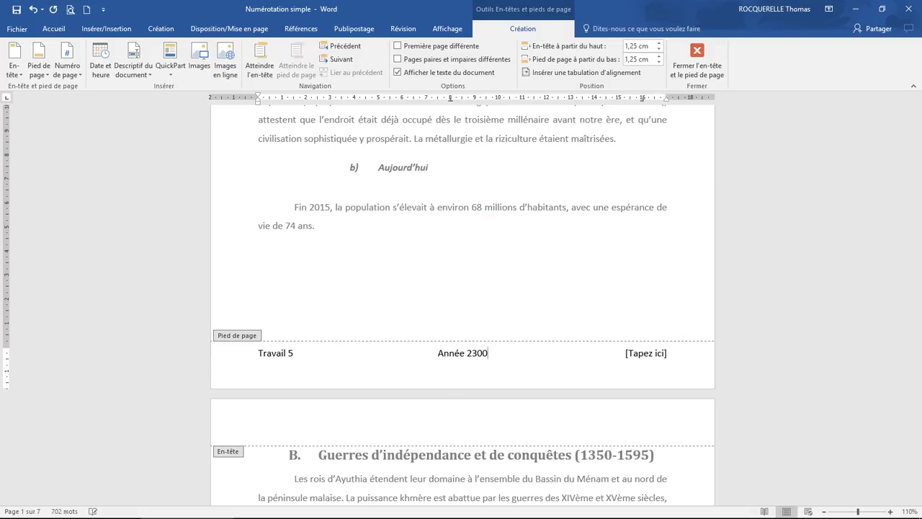
Try the bottom-of-page number style Numéro normal 3 for the footer's right placeholder, and undo it.
left_click(650, 353)
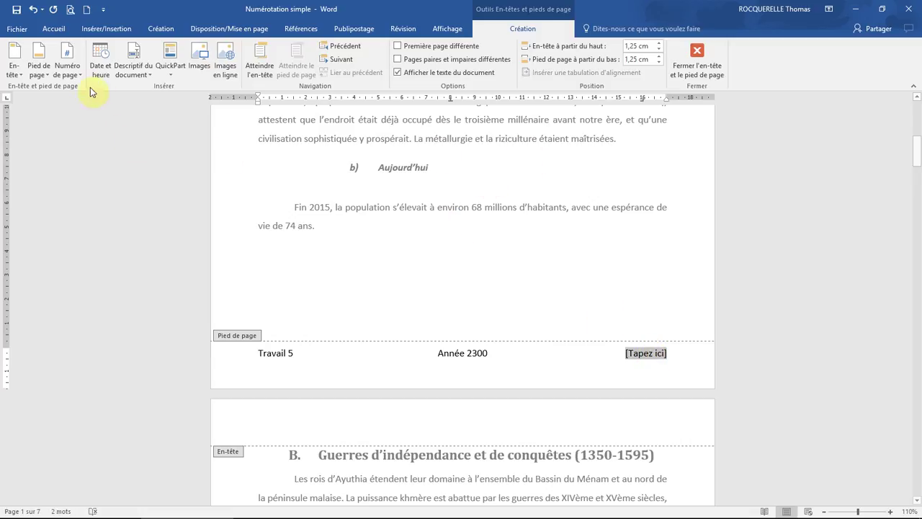
left_click(67, 66)
mouse_move(81, 104)
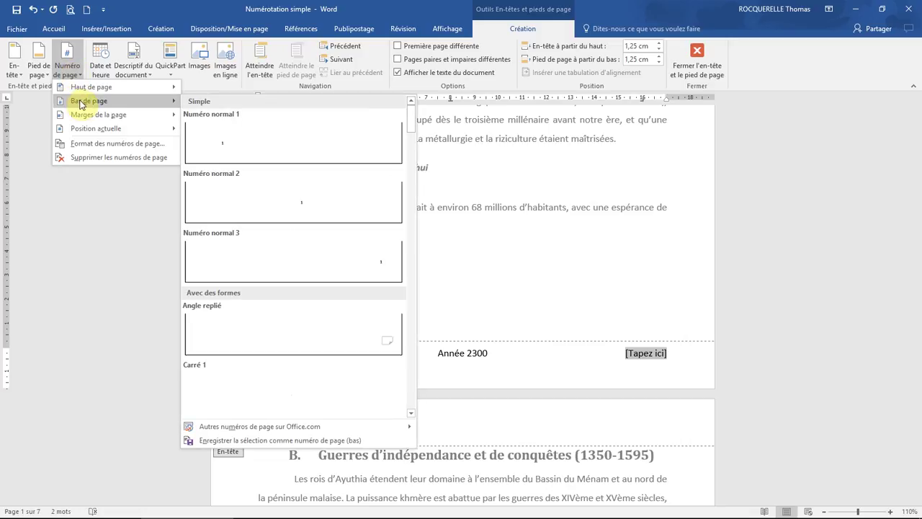
left_click(329, 252)
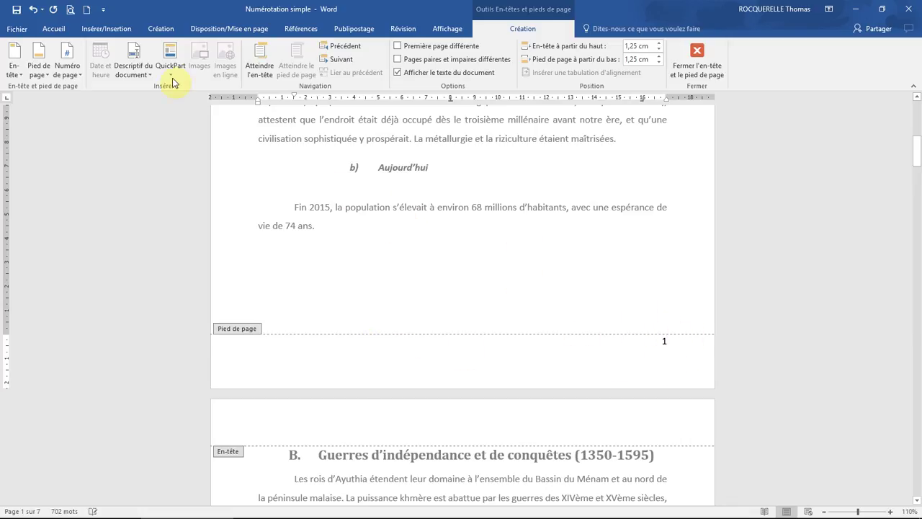
left_click(34, 10)
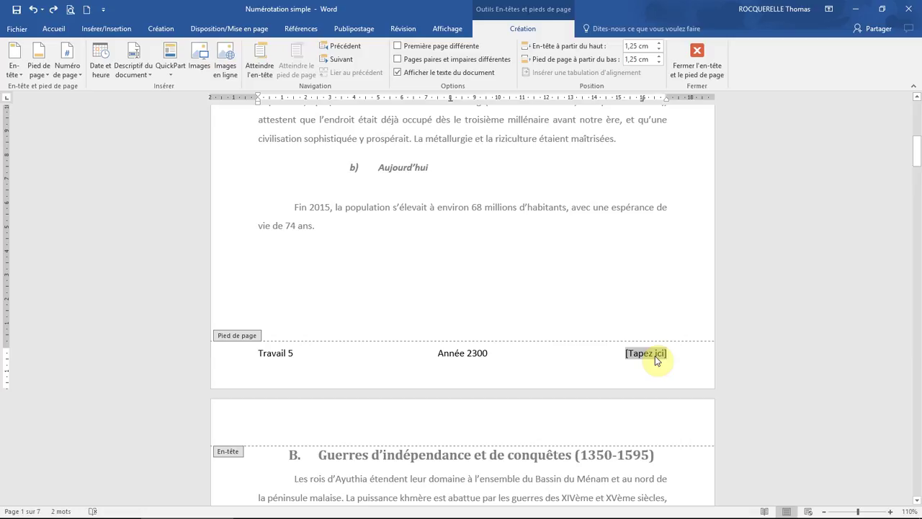
Replace the footer's right placeholder with a page number at the current position in the Numéro normal style.
left_click(302, 351)
left_click(69, 70)
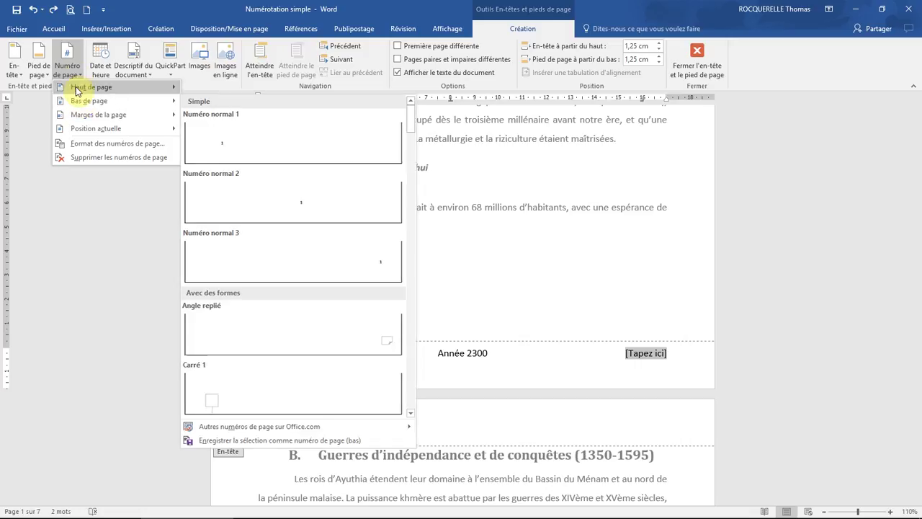
left_click(91, 128)
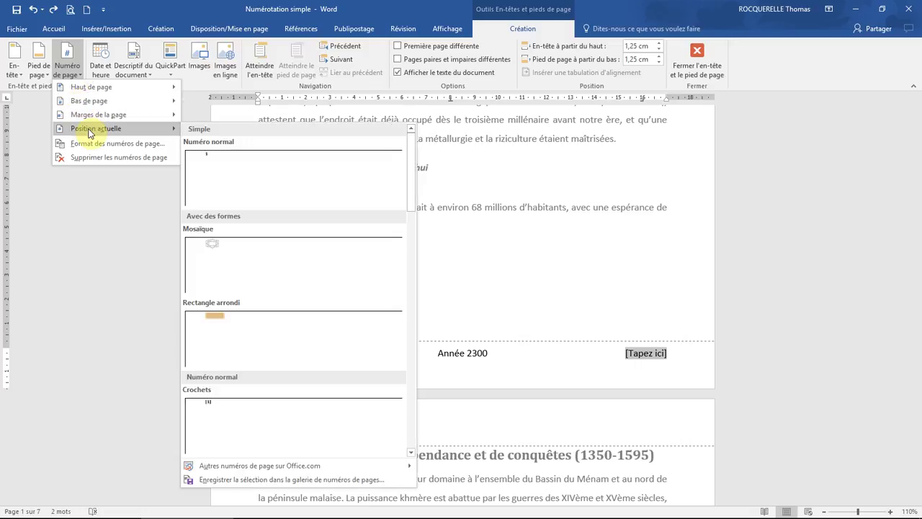
left_click(264, 176)
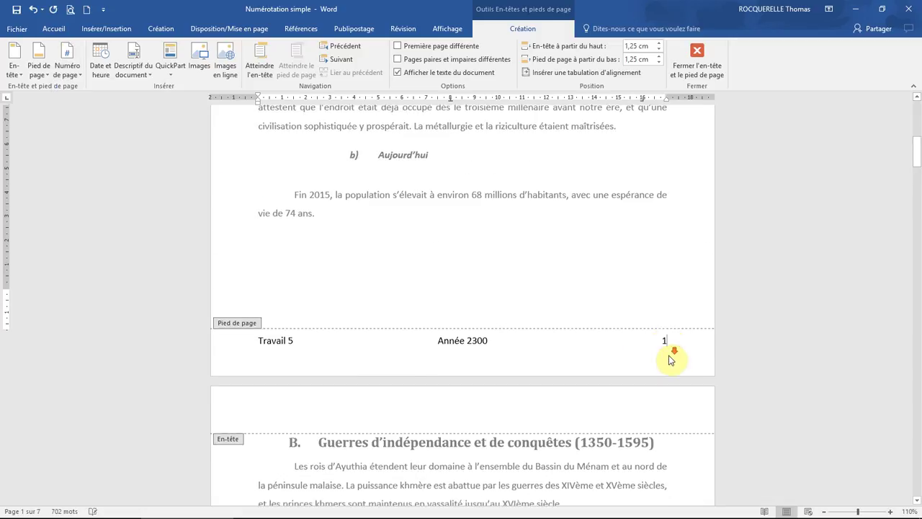
Check the footer on the following pages and review the page number placement options without applying any.
scroll(670, 361, "down", 15)
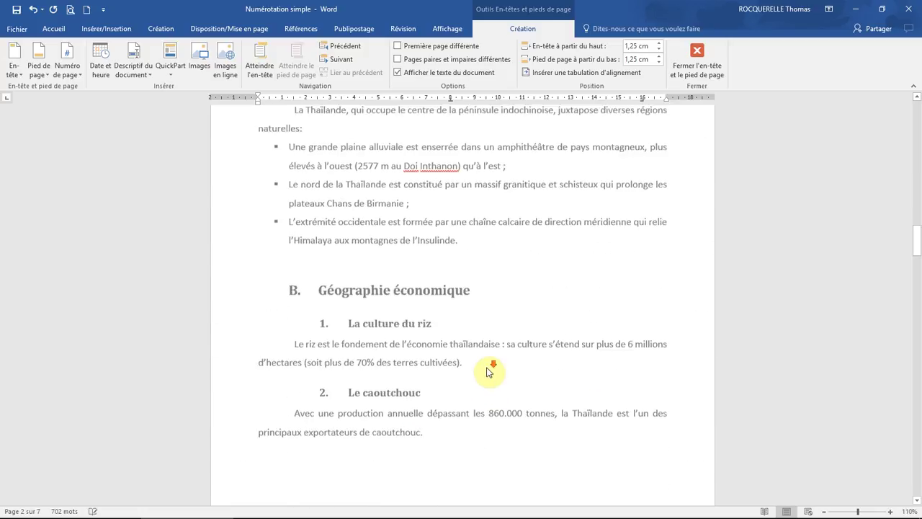
scroll(488, 372, "down", 5)
left_click_drag(918, 264, 916, 117)
scroll(595, 341, "down", 6)
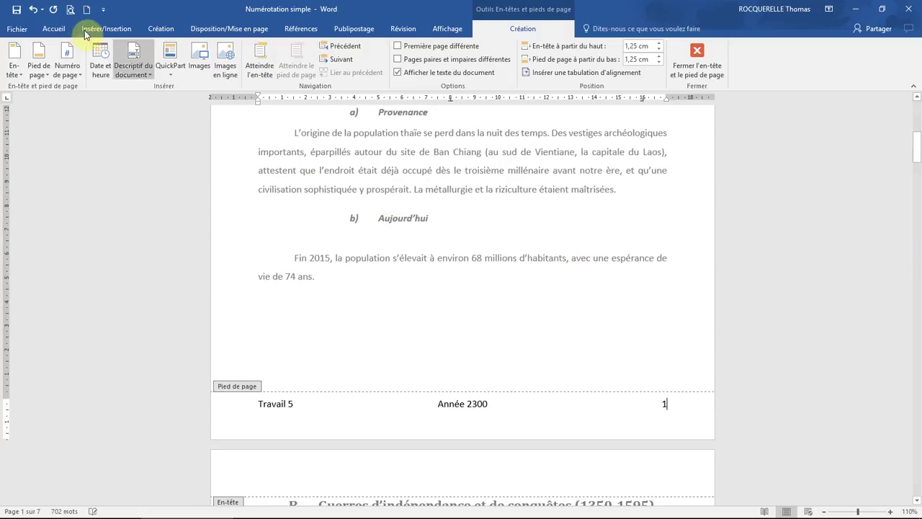
left_click(67, 61)
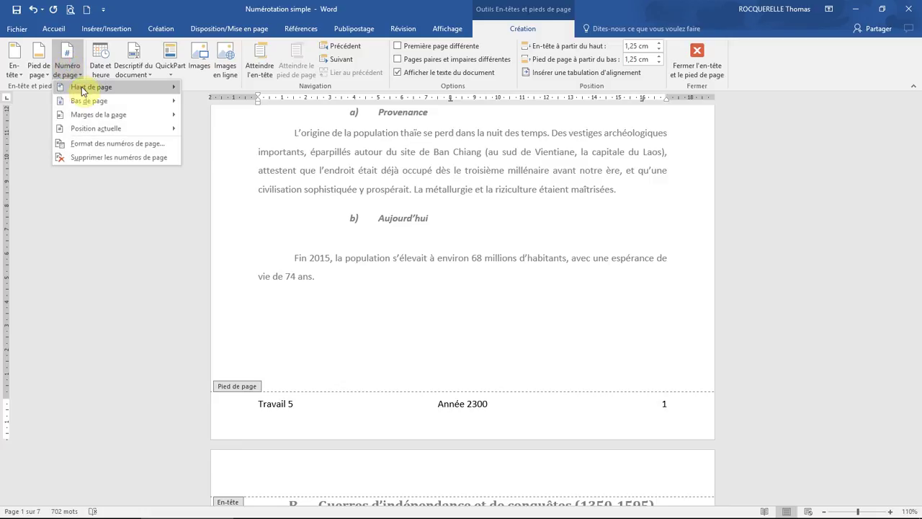
mouse_move(83, 101)
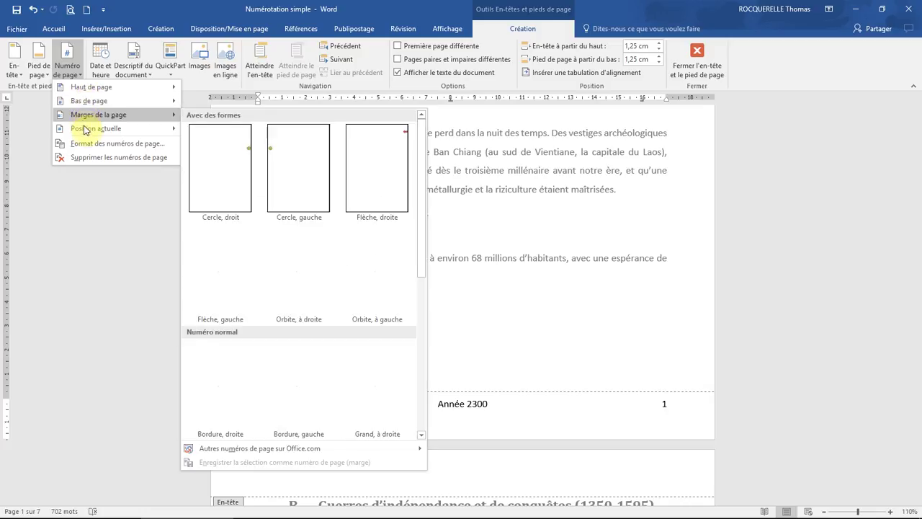
mouse_move(86, 131)
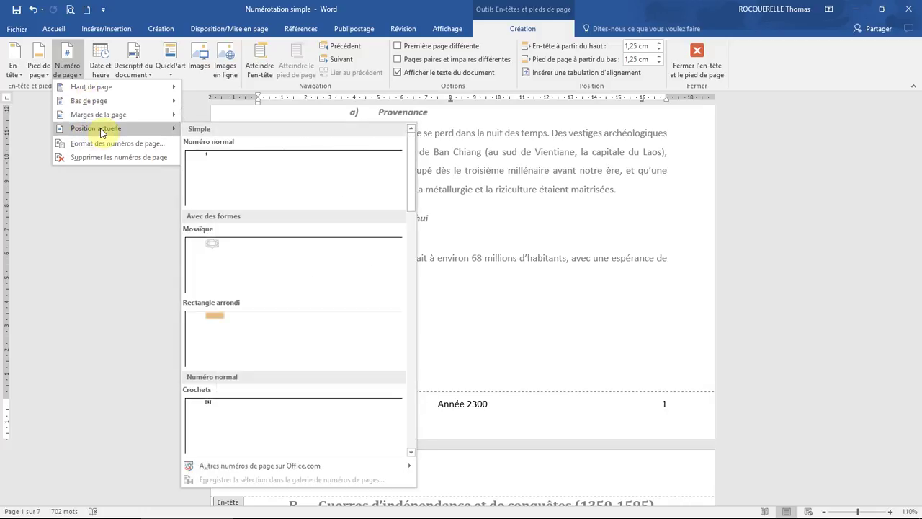
left_click(620, 328)
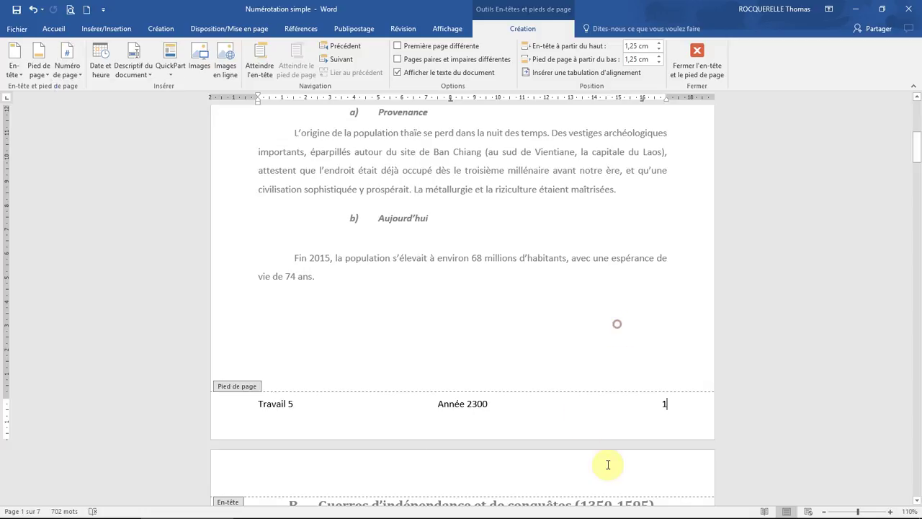
Leave the footer for the body text and check how the finished footer looks on the first page.
double_click(479, 319)
scroll(479, 317, "up", 2)
scroll(481, 319, "down", 4)
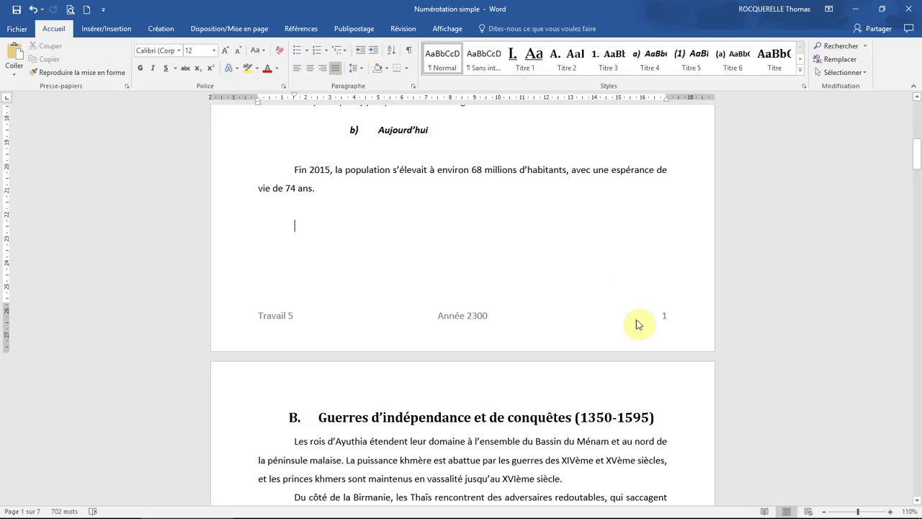
Reopen the first page's footer and set the page number format to start numbering at 50.
double_click(669, 329)
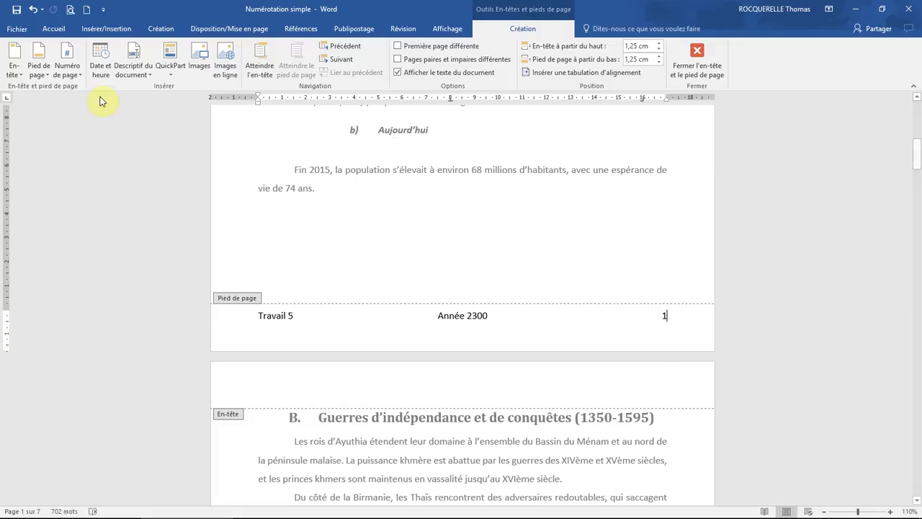
left_click(77, 75)
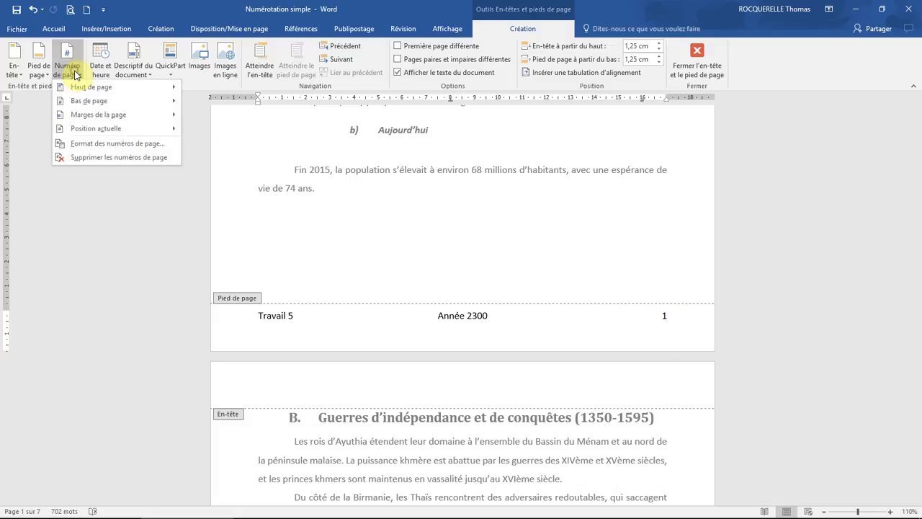
left_click(114, 146)
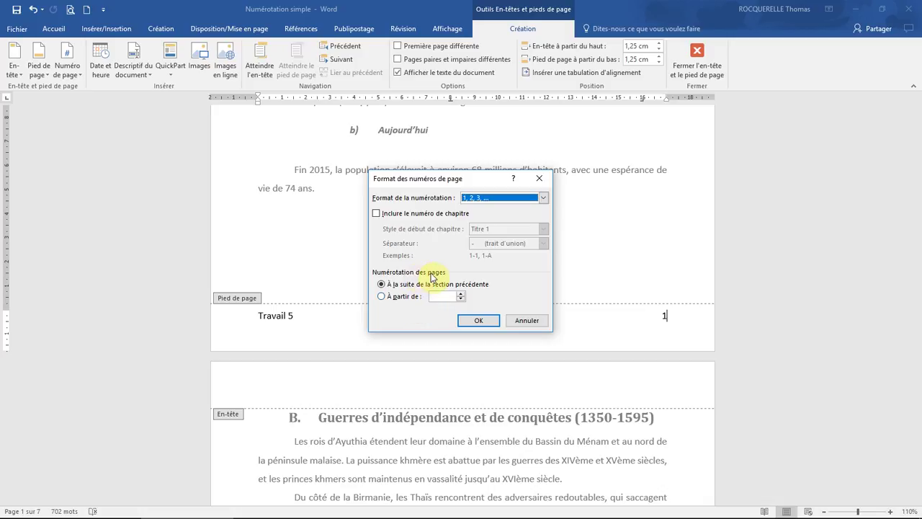
left_click(397, 297)
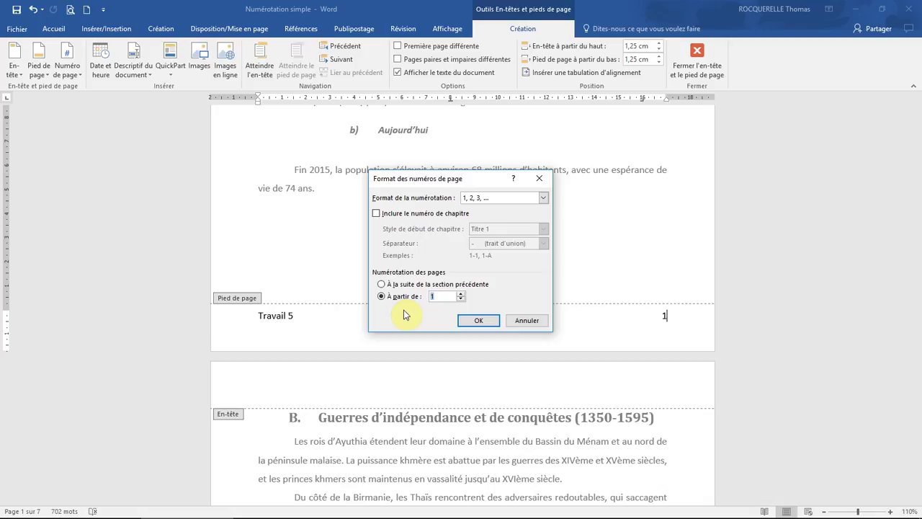
type("50")
key("Return")
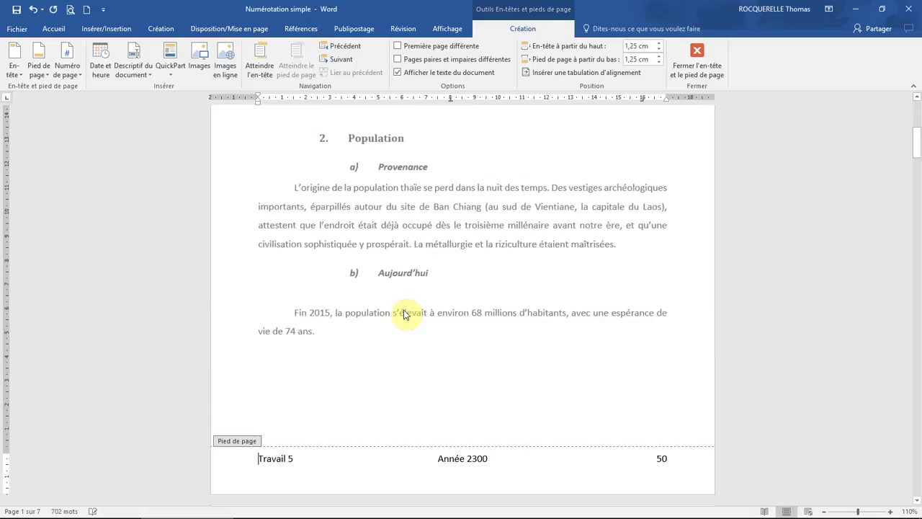
Check the footer numbering on the following pages, and close the footer by returning to the first page's body text.
scroll(469, 317, "down", 10)
scroll(469, 332, "down", 20)
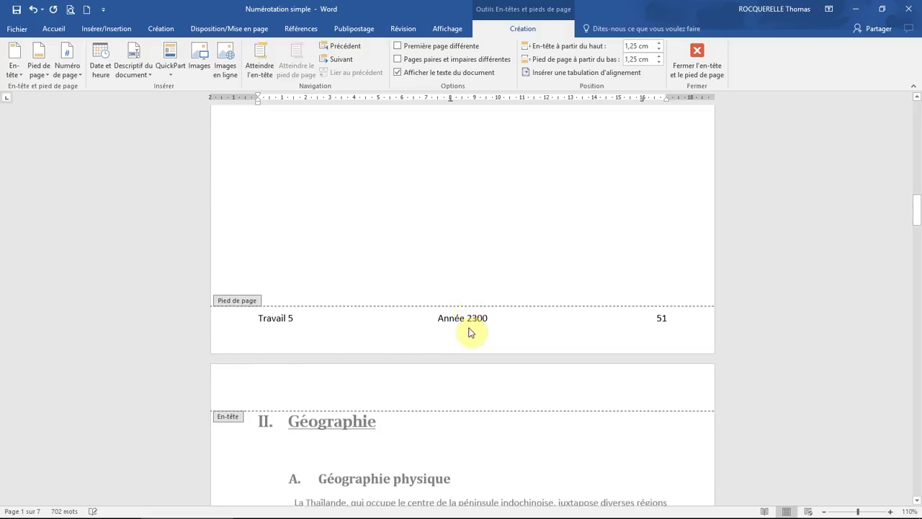
scroll(468, 325, "down", 5)
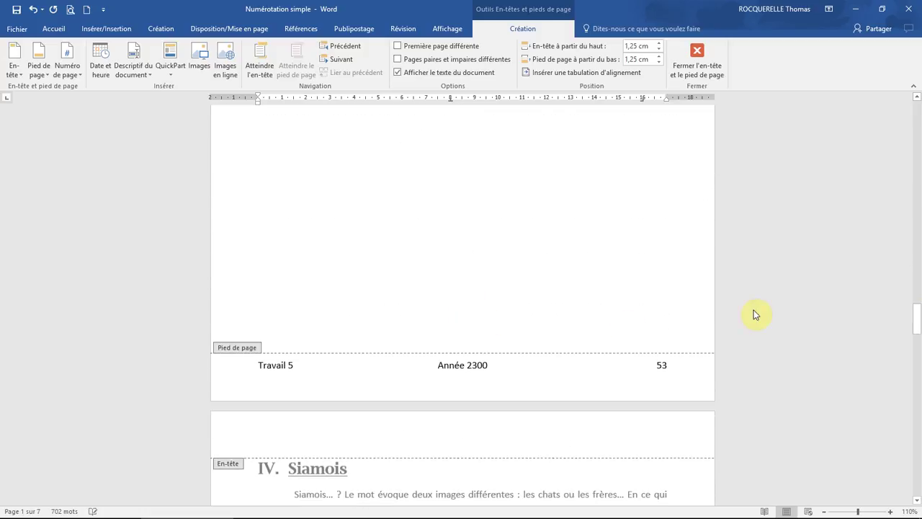
left_click_drag(919, 317, 917, 119)
scroll(569, 324, "down", 5)
double_click(527, 254)
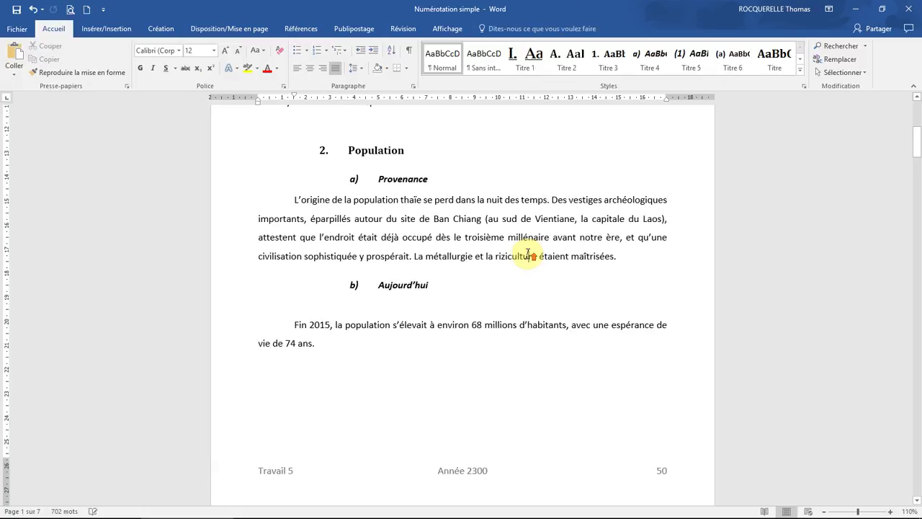
Examine the footer text and page numbers on the first two pages, and return to the start of the document.
scroll(527, 256, "up", 5)
scroll(526, 259, "down", 1)
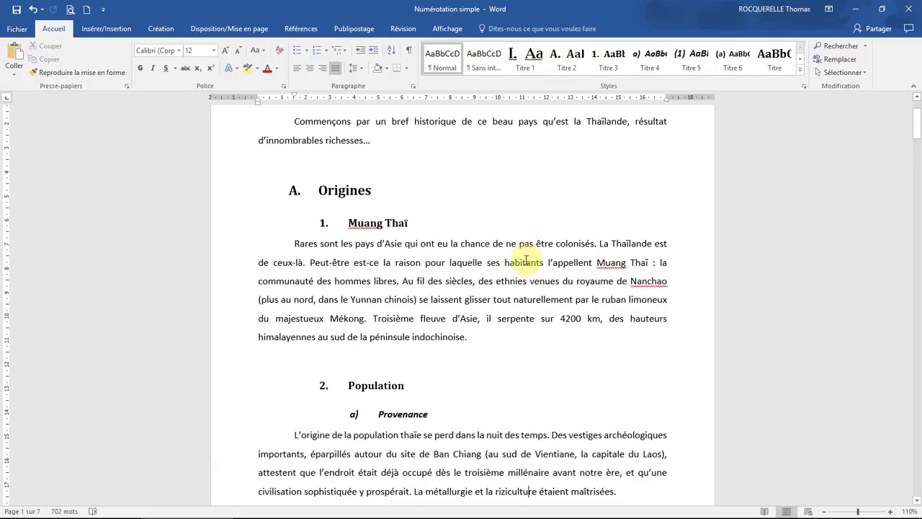
scroll(528, 263, "down", 4)
scroll(510, 340, "down", 6)
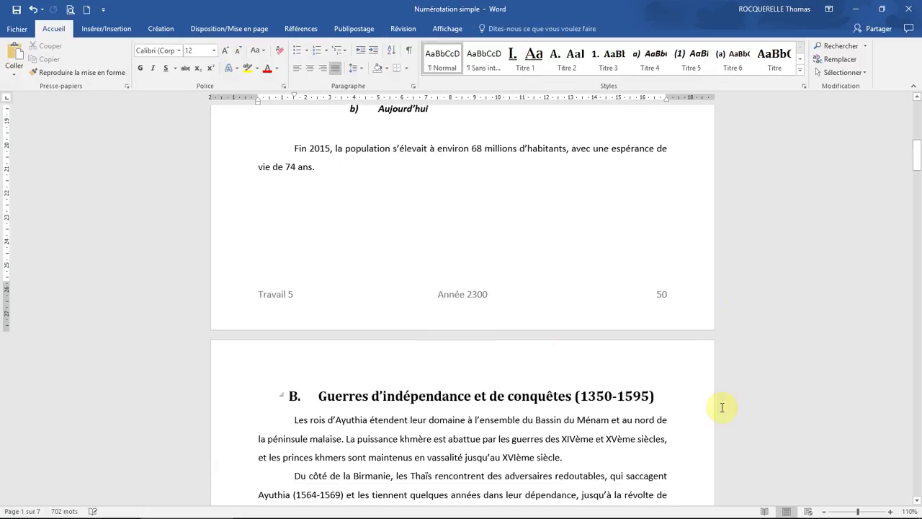
scroll(617, 464, "down", 6)
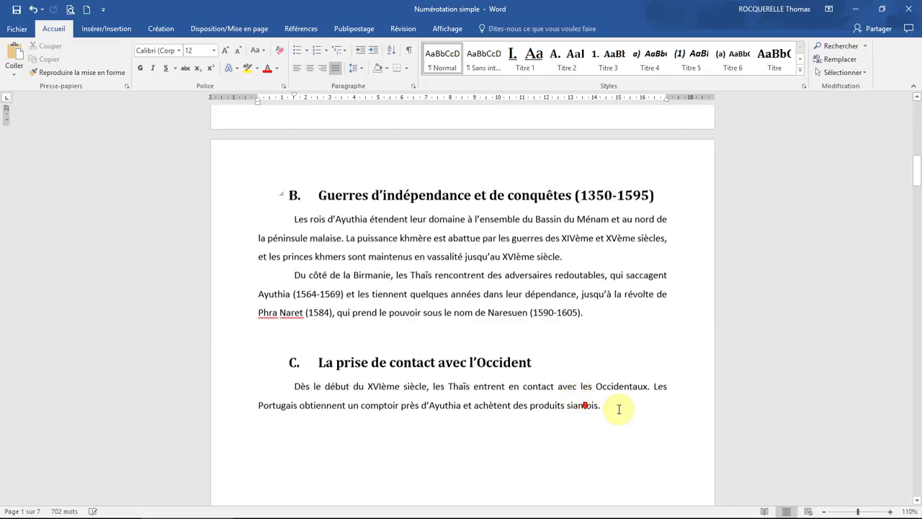
scroll(621, 412, "up", 6)
scroll(622, 413, "up", 3)
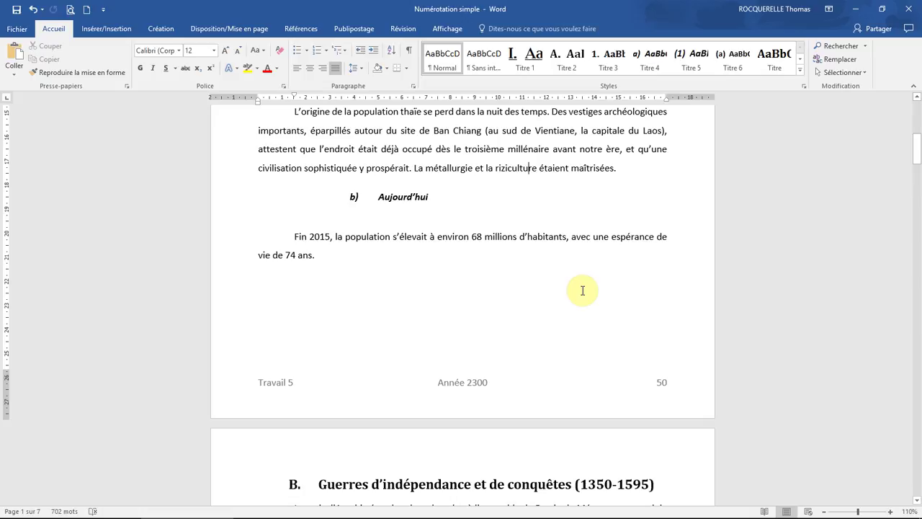
scroll(609, 341, "down", 18)
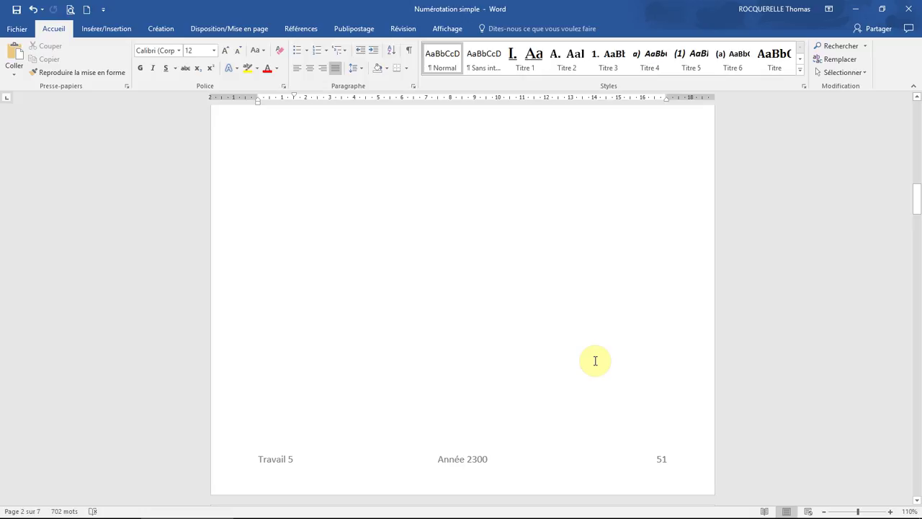
scroll(595, 360, "up", 20)
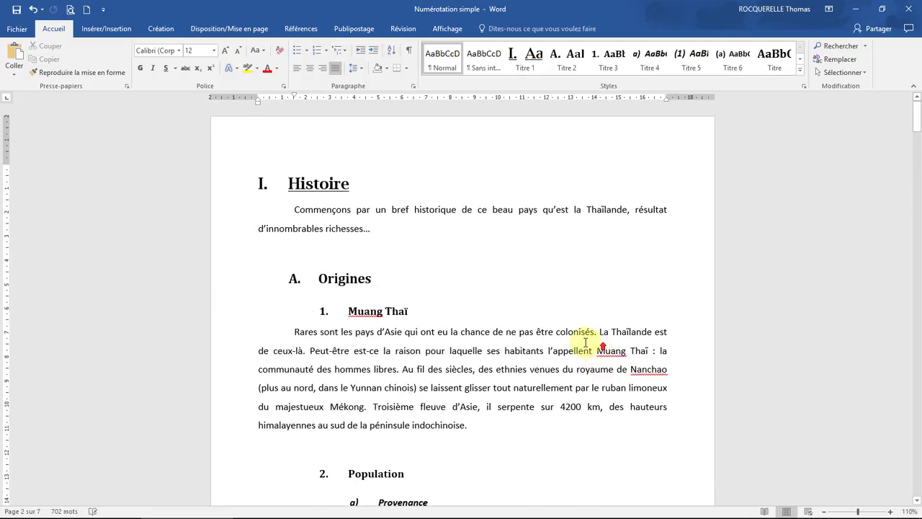